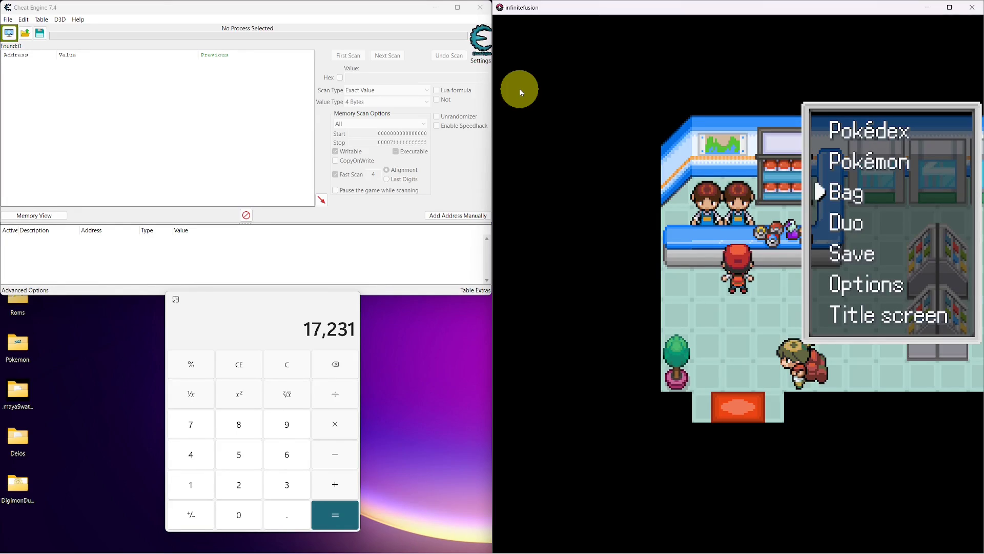
# Switch to the calculator and clear its current entry
pyautogui.click(382, 8)
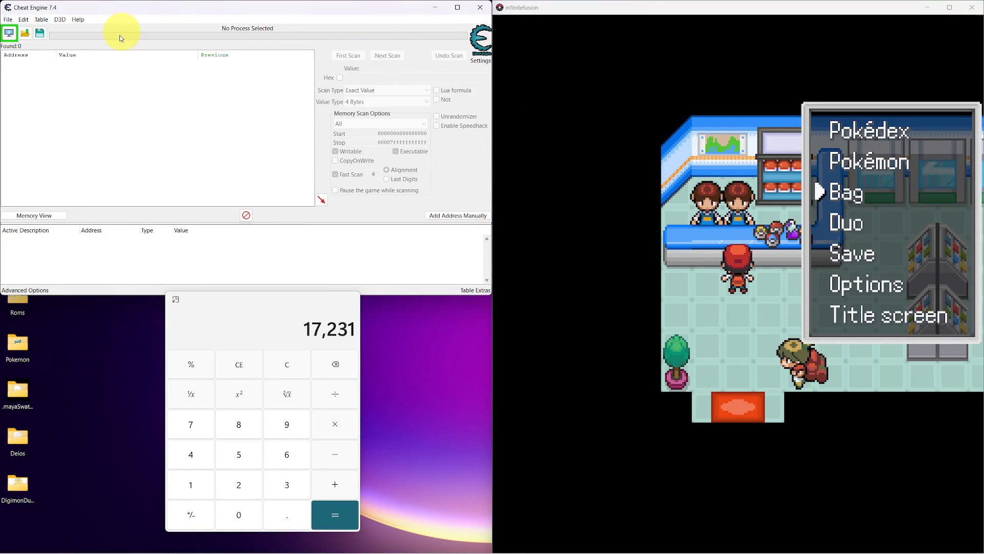
pyautogui.click(617, 71)
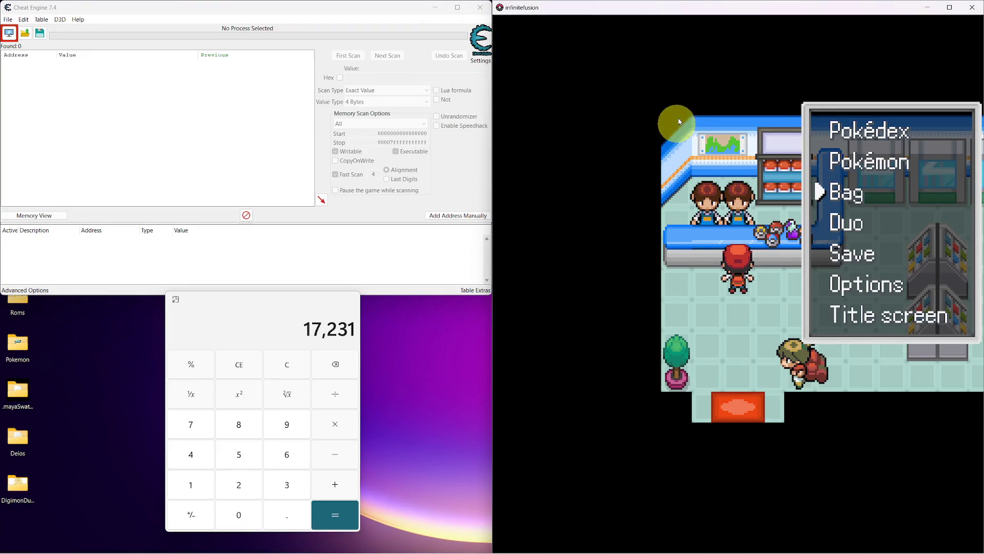
pyautogui.click(266, 315)
pyautogui.click(288, 365)
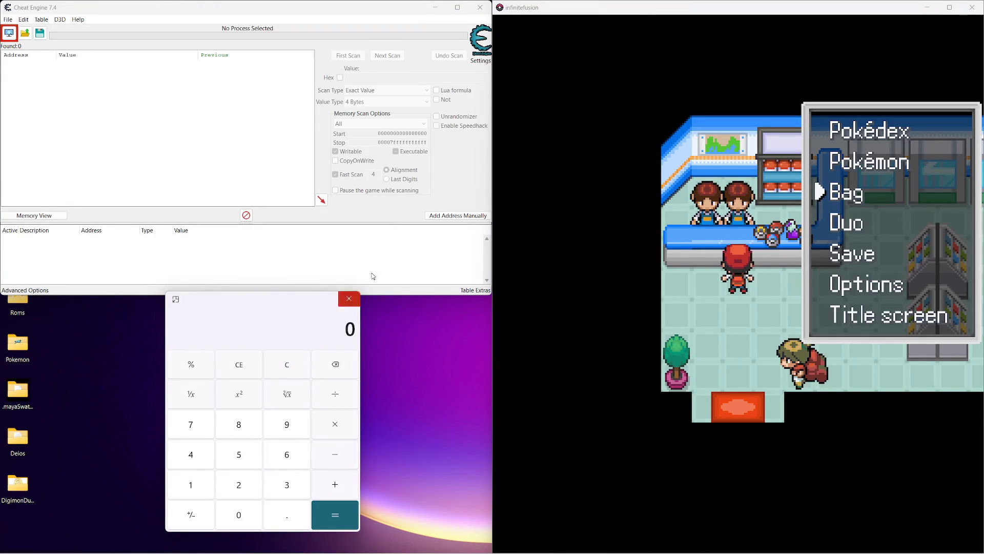
# In the game, close the pause menu and open the shop clerk's buy list
pyautogui.click(616, 20)
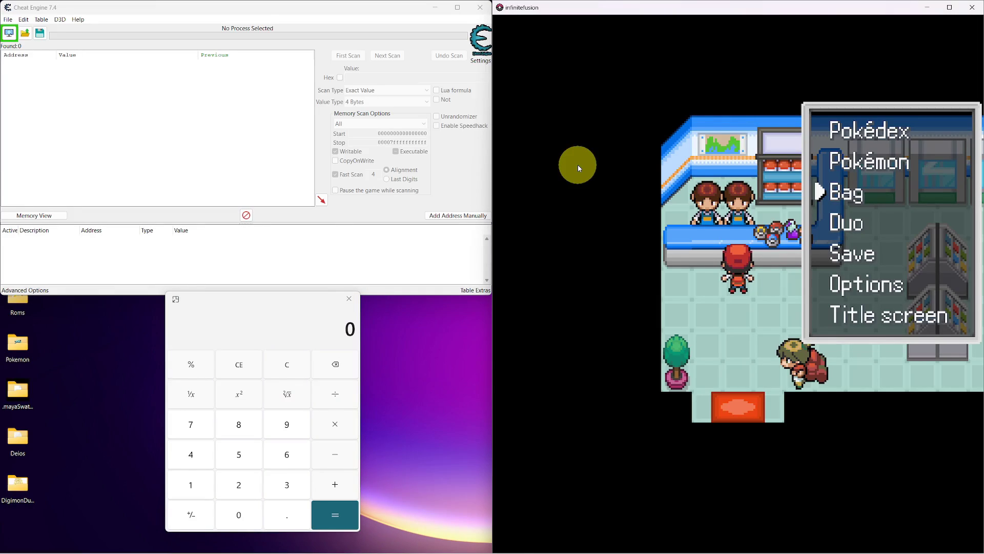
pyautogui.press('Escape')
pyautogui.press('Return')
pyautogui.press('Escape')
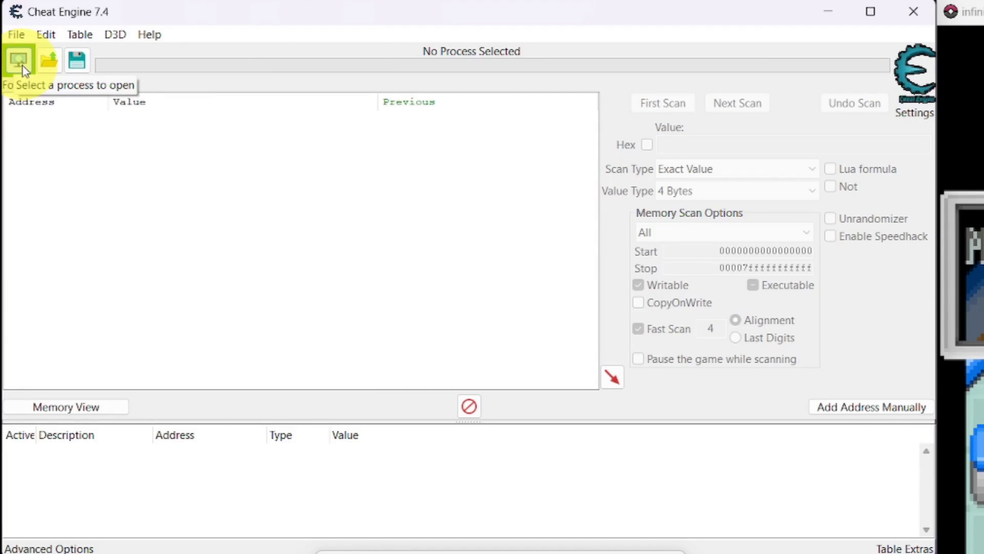
# Switch to Cheat Engine and open the Pokemon Infinite Fusion.exe process
pyautogui.click(23, 69)
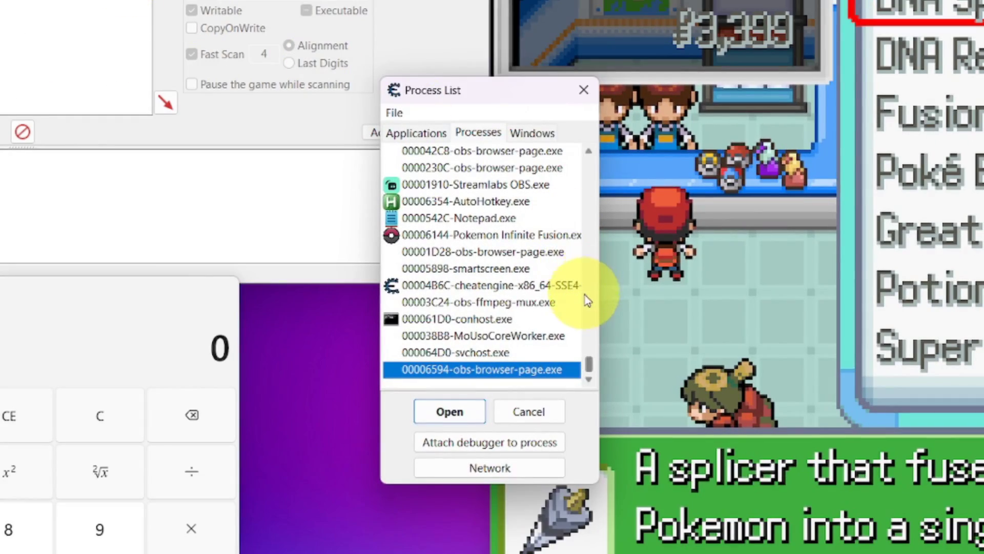
pyautogui.click(501, 236)
pyautogui.click(450, 414)
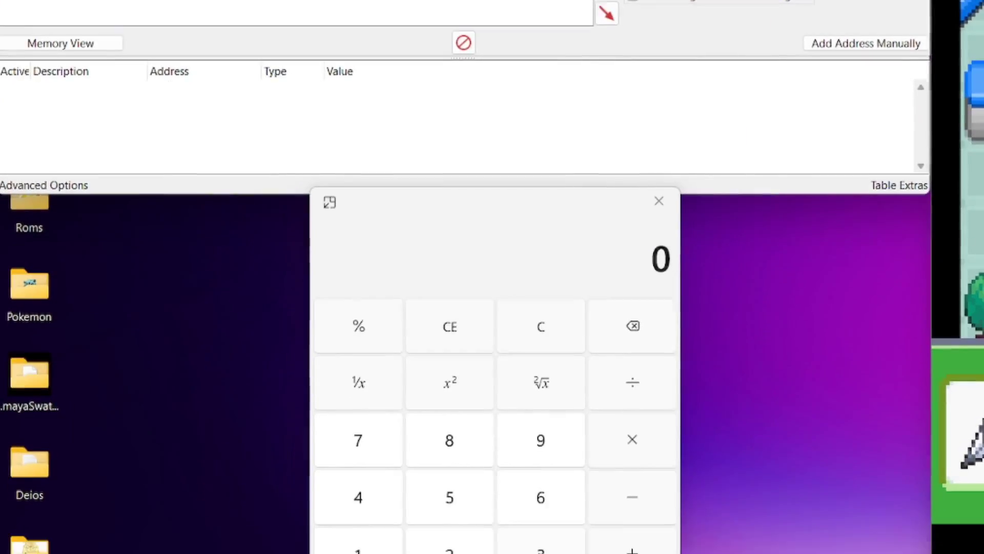
# Switch to the calculator and compute the encoded money value as 3399 times 2 plus 1
pyautogui.click(546, 553)
pyautogui.click(539, 426)
pyautogui.click(539, 311)
pyautogui.click(538, 311)
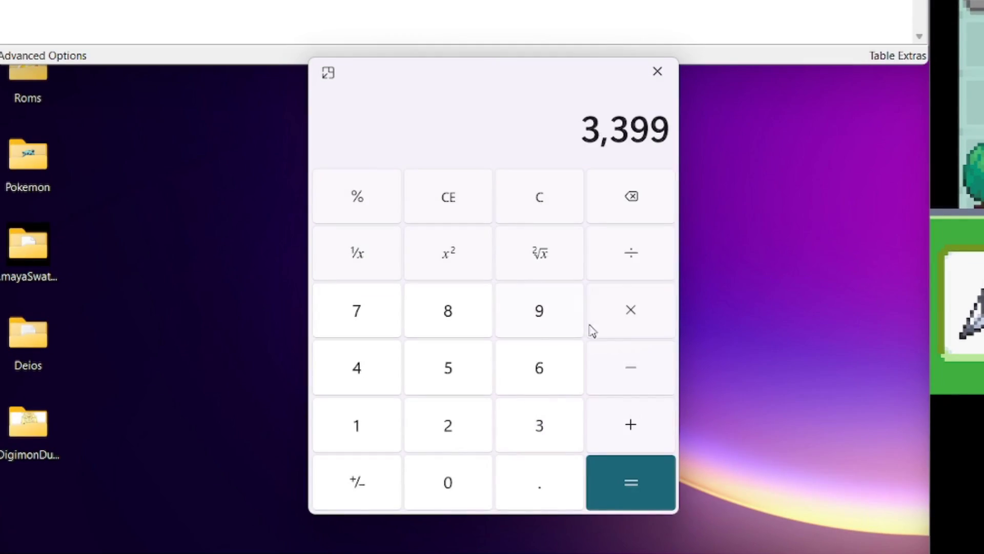
pyautogui.click(639, 314)
pyautogui.click(455, 439)
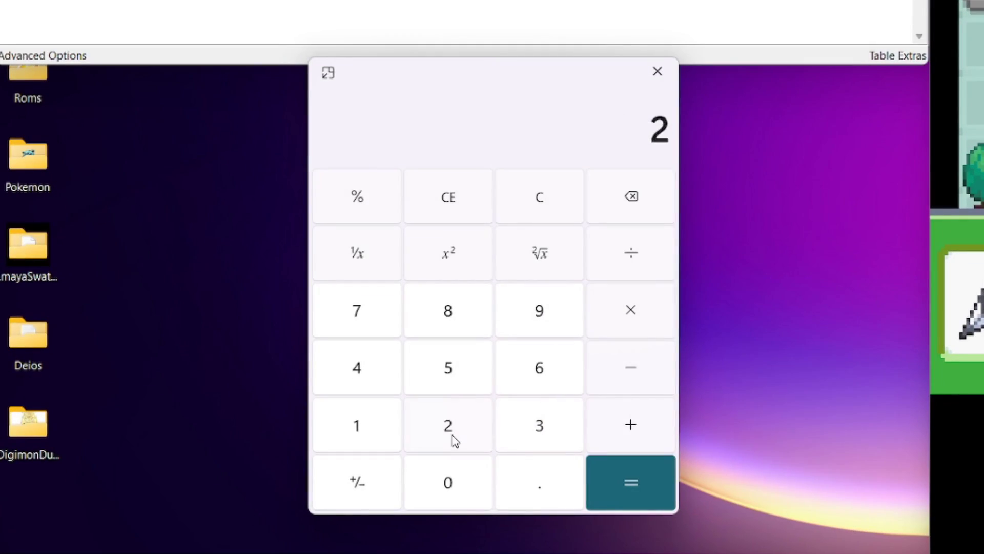
pyautogui.click(633, 471)
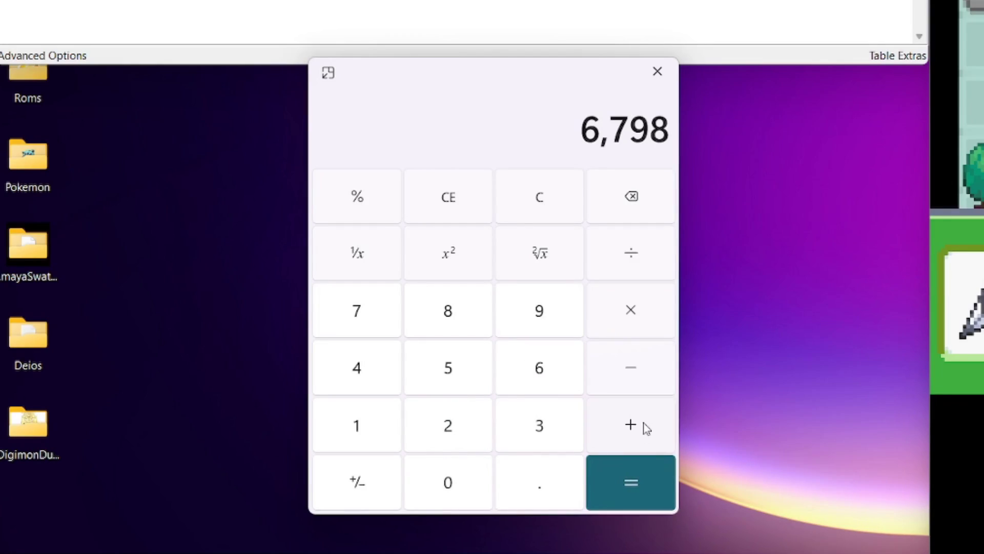
pyautogui.click(360, 428)
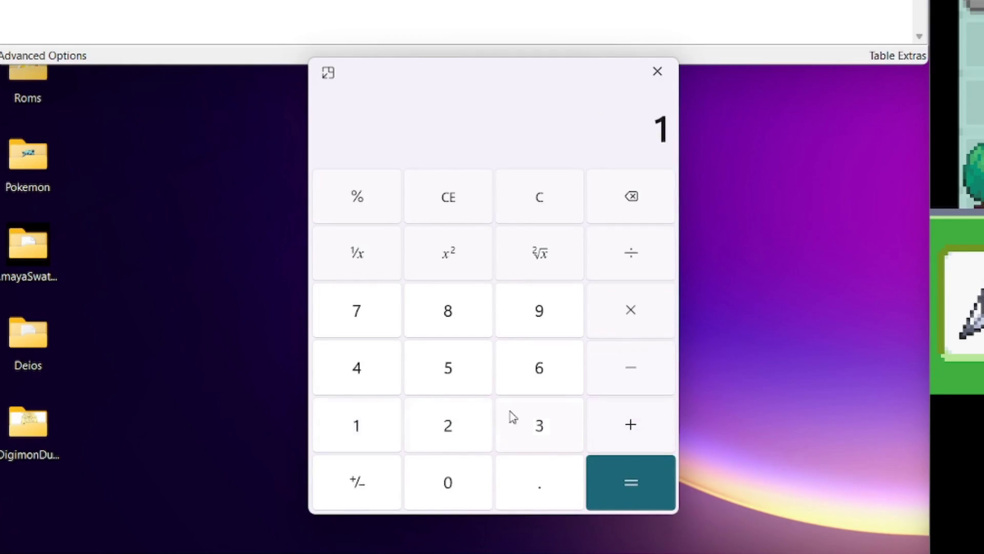
pyautogui.click(620, 470)
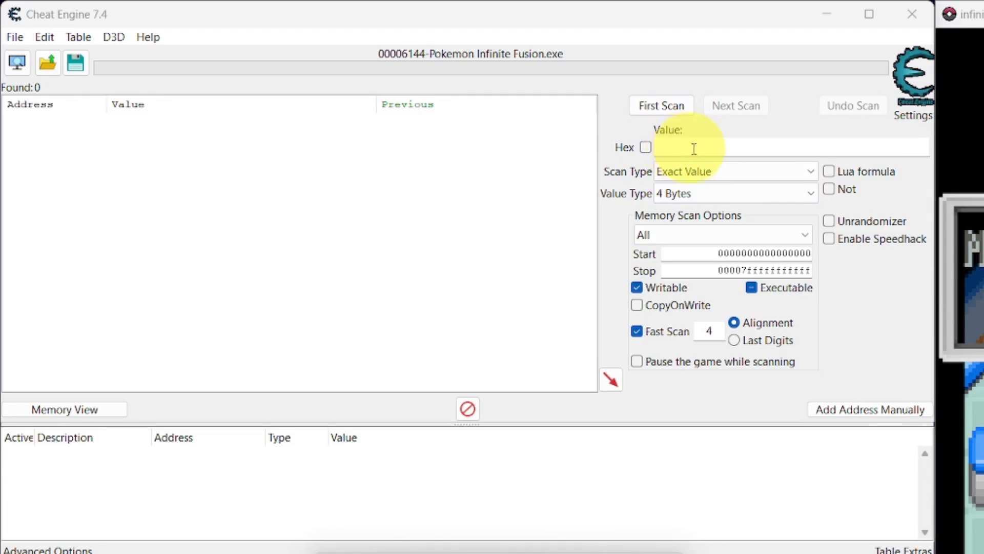
# Switch to Cheat Engine and run a first exact-value, 4-byte scan for 6799
pyautogui.click(709, 147)
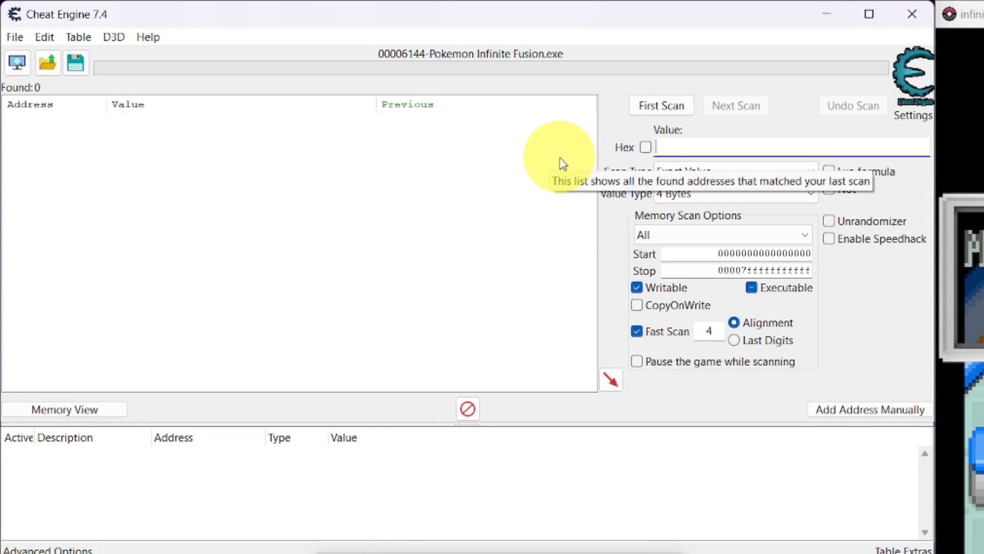
pyautogui.write('6799')
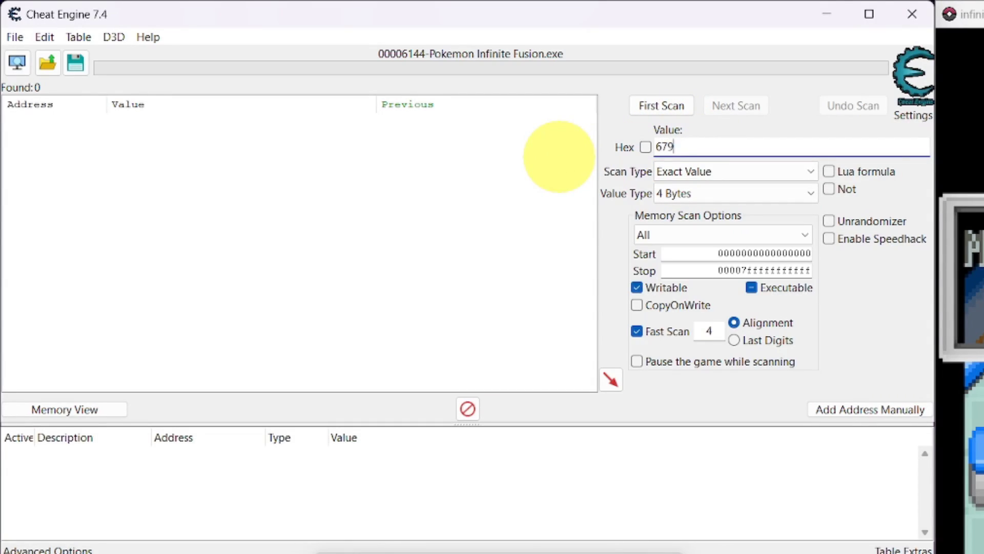
pyautogui.click(664, 108)
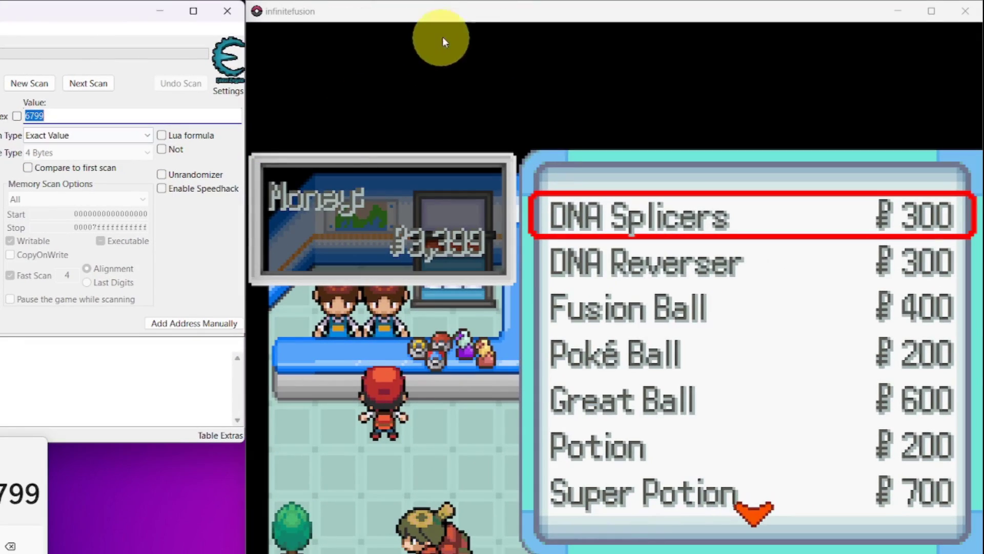
# Switch to the game and buy one DNA Splicers from the shop for 300
pyautogui.click(461, 18)
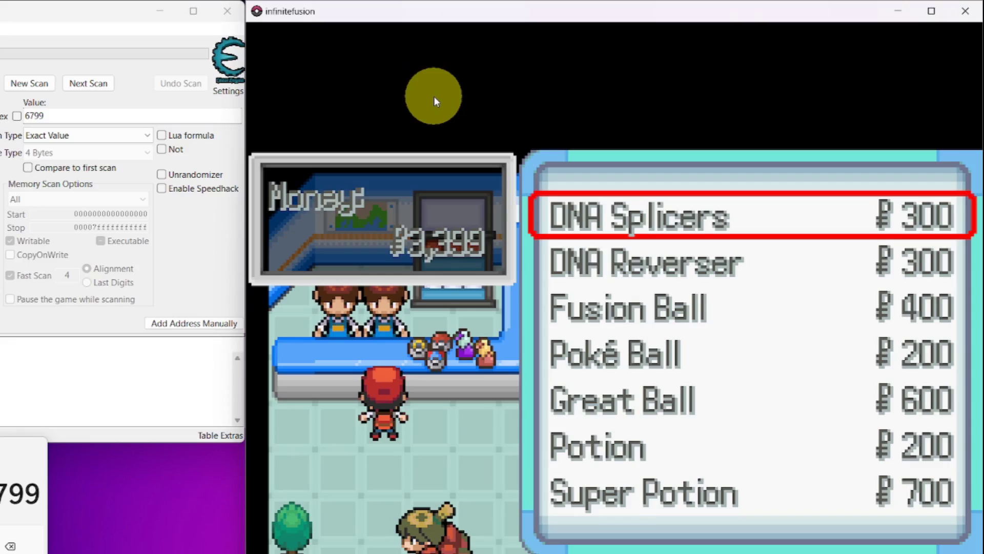
pyautogui.press('Return')
pyautogui.press('Return')
pyautogui.press('Return')
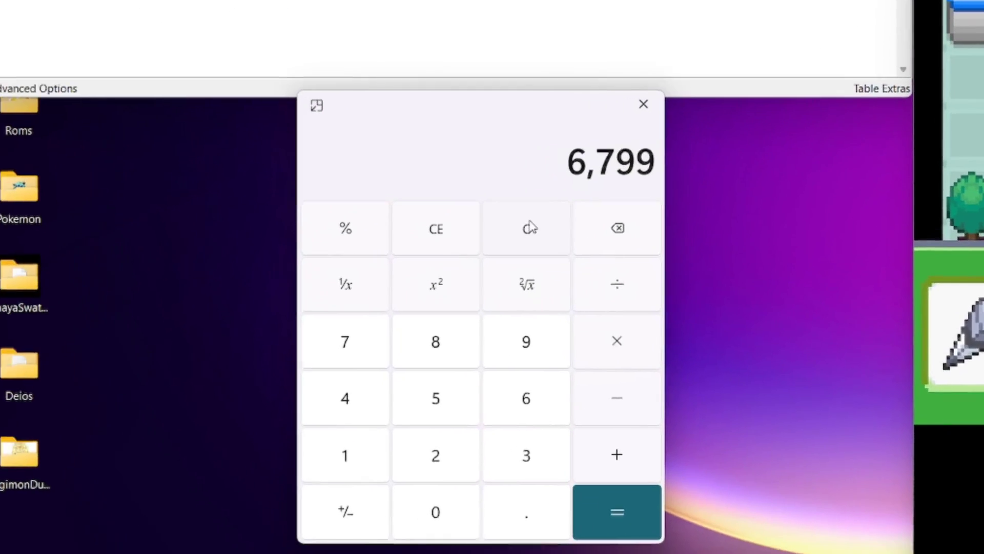
# Clear the calculator and compute the new encoded money value as 3099 times 2 plus 1
pyautogui.click(193, 408)
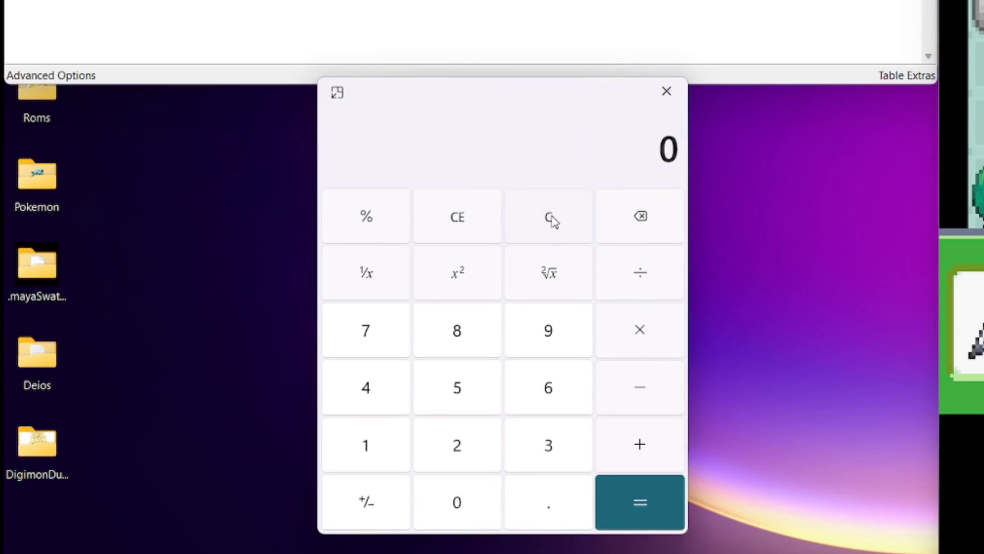
pyautogui.click(554, 452)
pyautogui.click(456, 510)
pyautogui.click(555, 344)
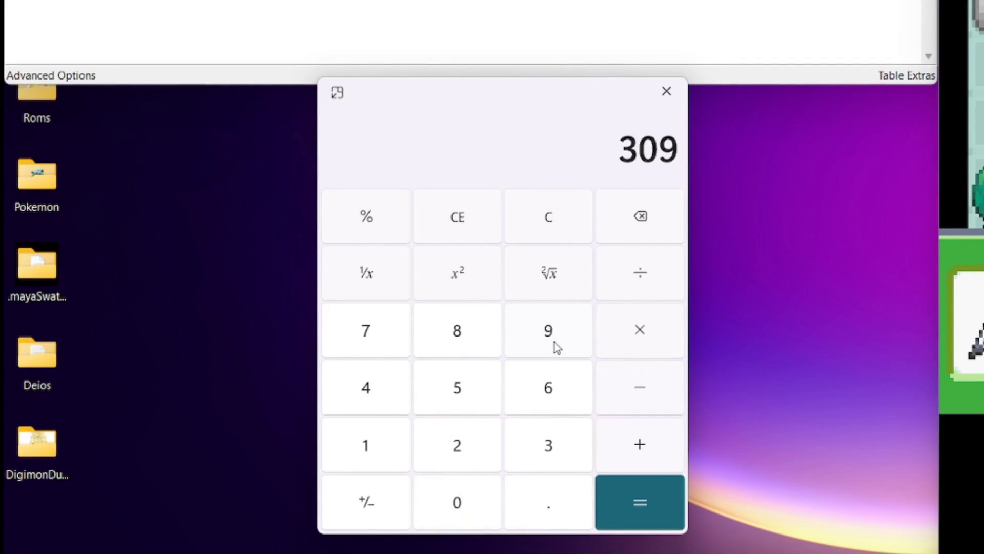
pyautogui.click(556, 344)
pyautogui.click(641, 334)
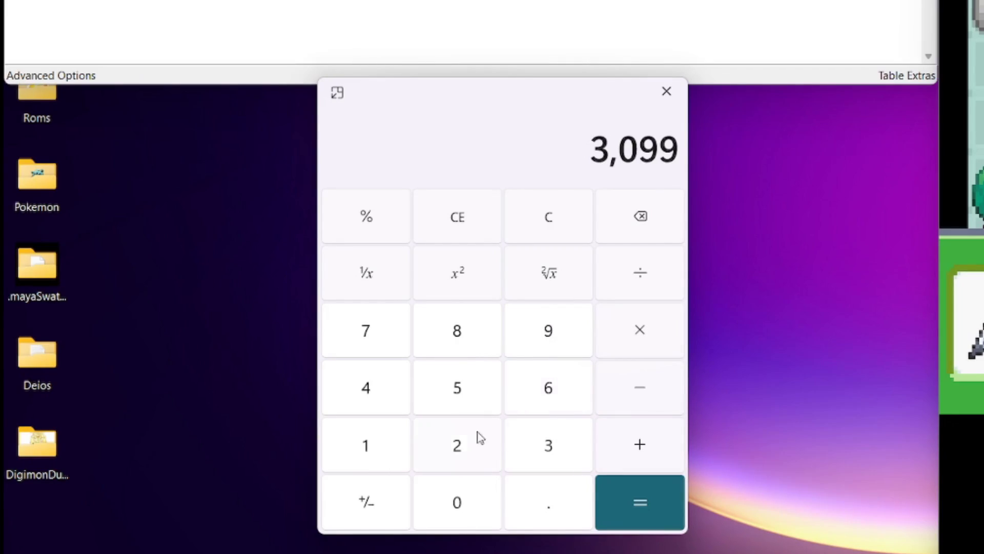
pyautogui.click(459, 445)
pyautogui.click(640, 496)
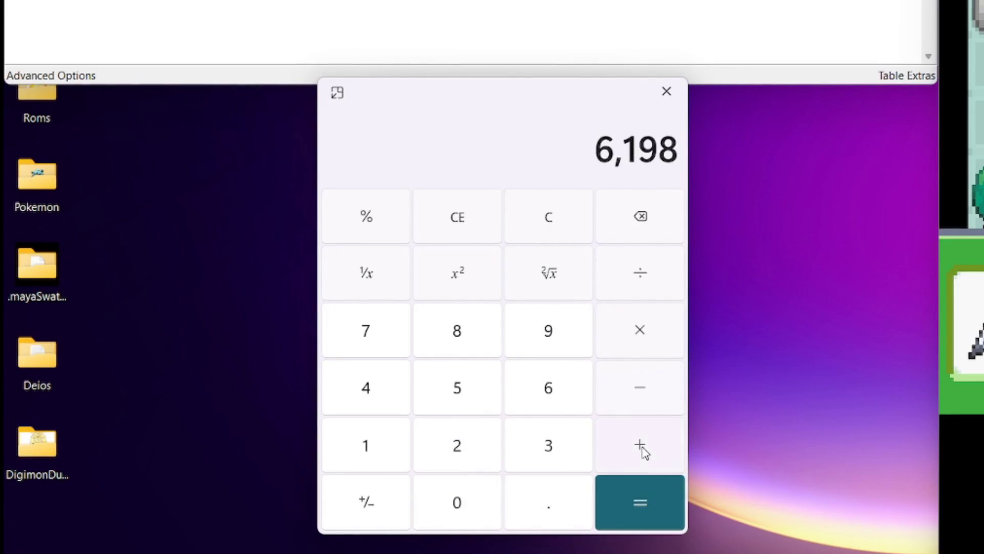
pyautogui.click(366, 449)
pyautogui.click(634, 502)
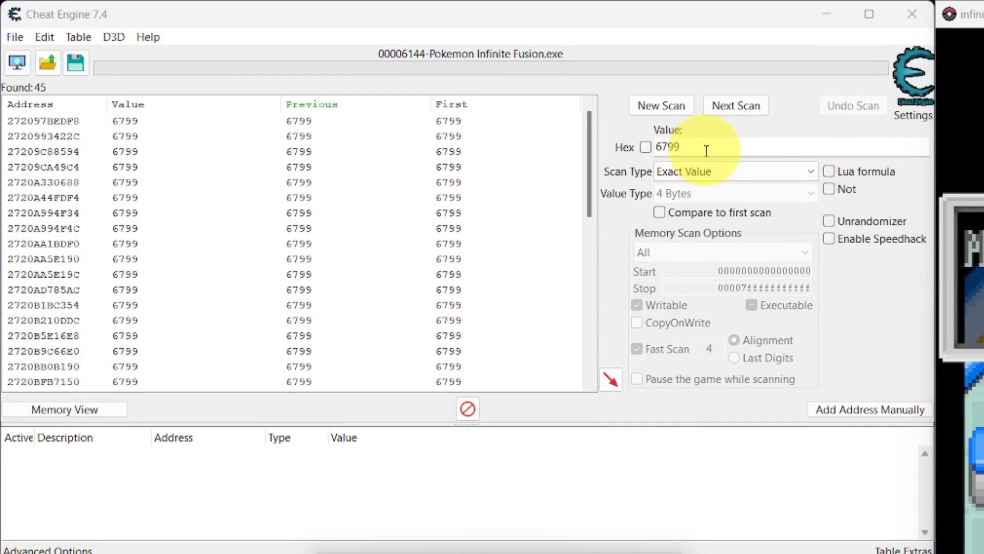
# Switch to Cheat Engine and narrow the found addresses with a next scan for 6199
pyautogui.doubleClick(663, 147)
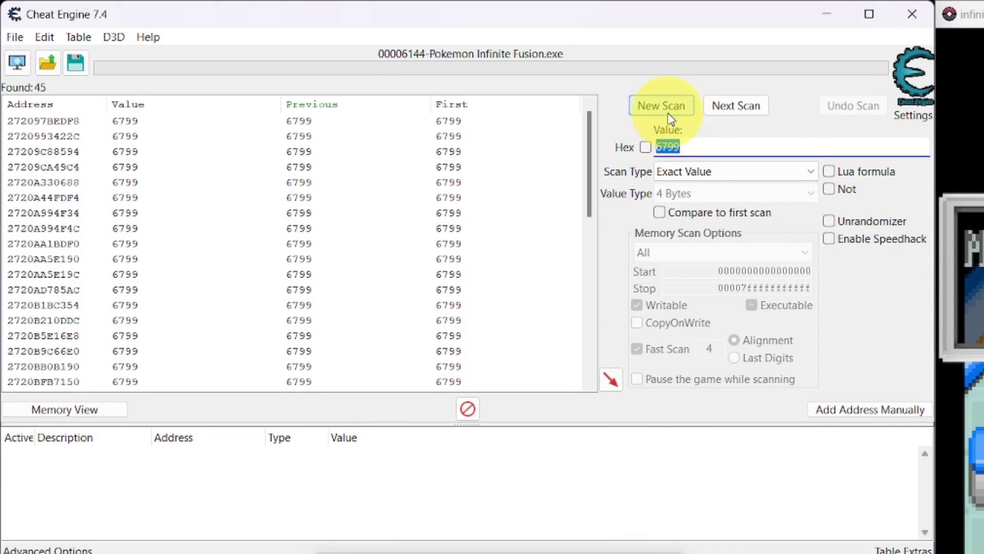
pyautogui.write('6199')
pyautogui.click(750, 116)
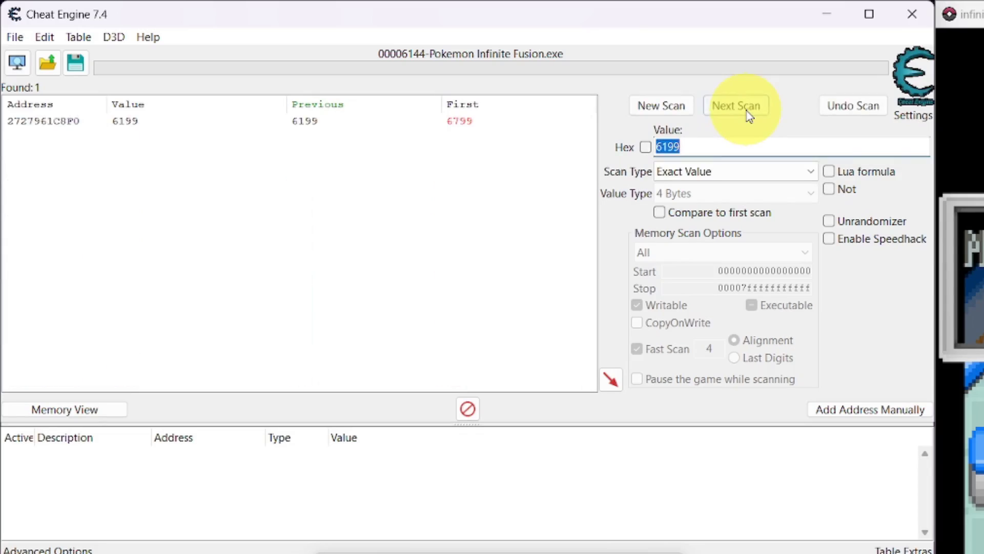
# Add the found money address to the address list and change its value to 199999
pyautogui.doubleClick(307, 122)
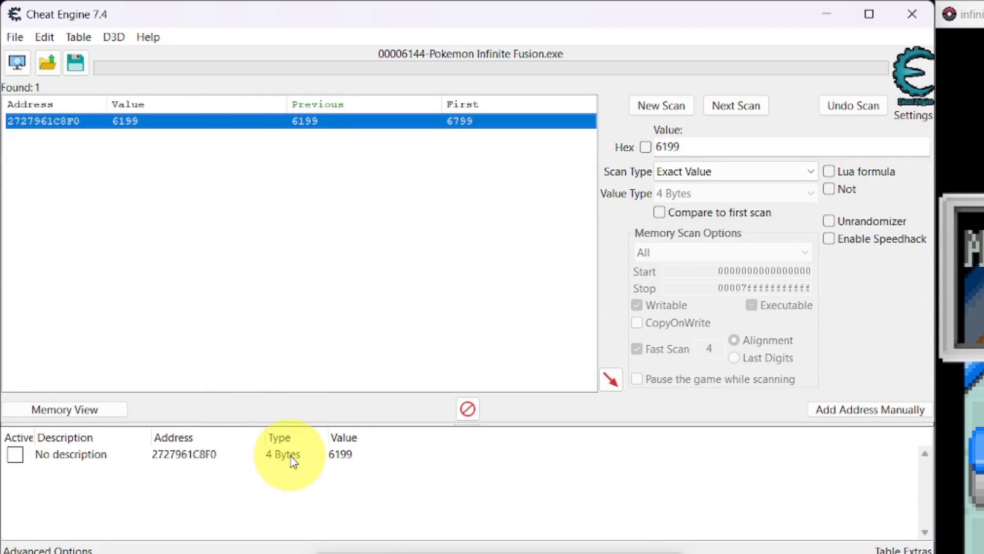
pyautogui.doubleClick(342, 454)
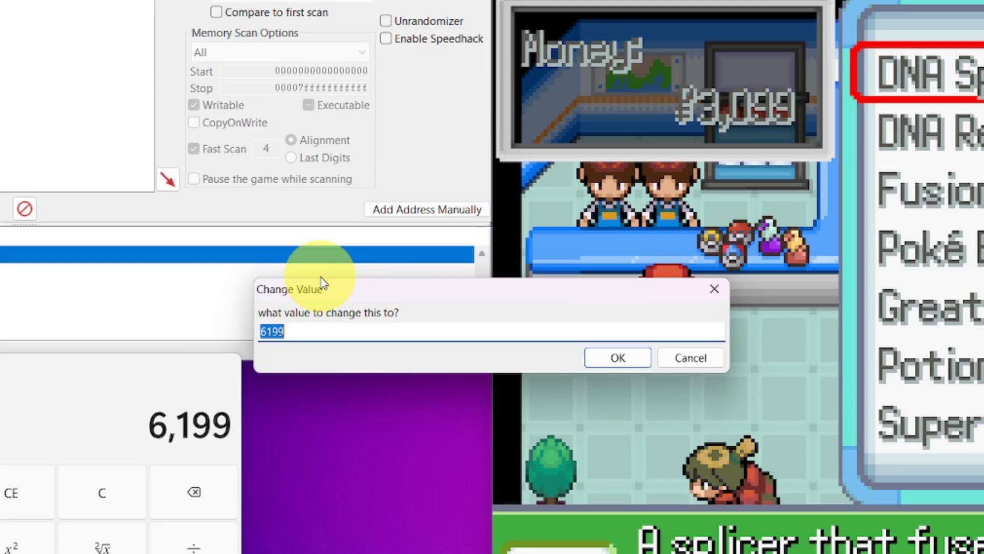
pyautogui.press('BackSpace')
pyautogui.write('1999')
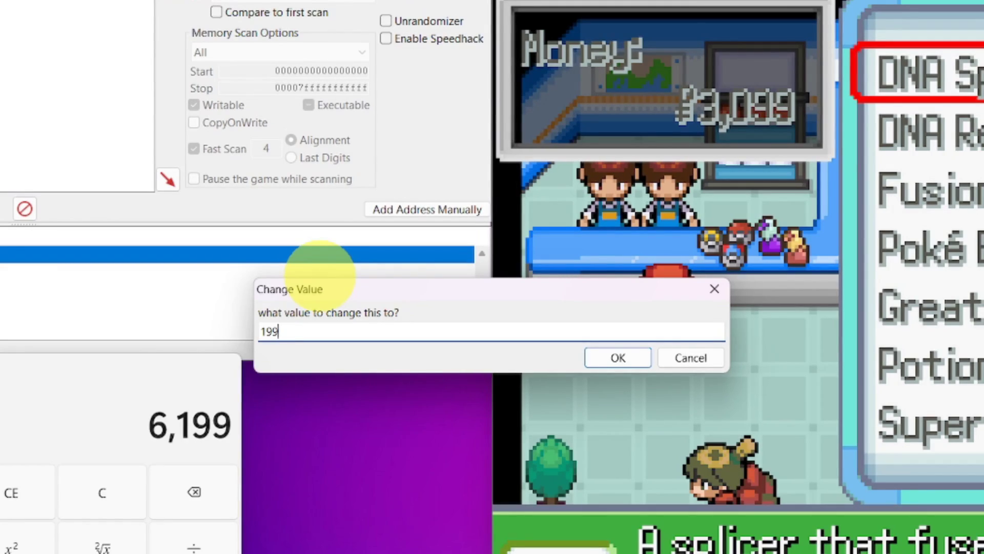
pyautogui.write('99')
pyautogui.click(615, 354)
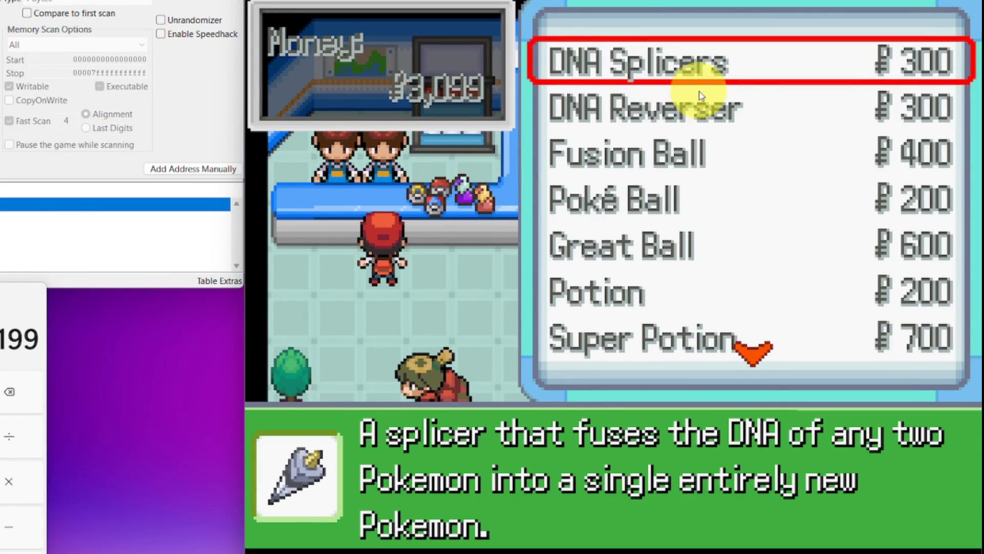
# In the game, leave the shop's buy list and talk to the clerk again to refresh the money
pyautogui.press('Down')
pyautogui.press('x')
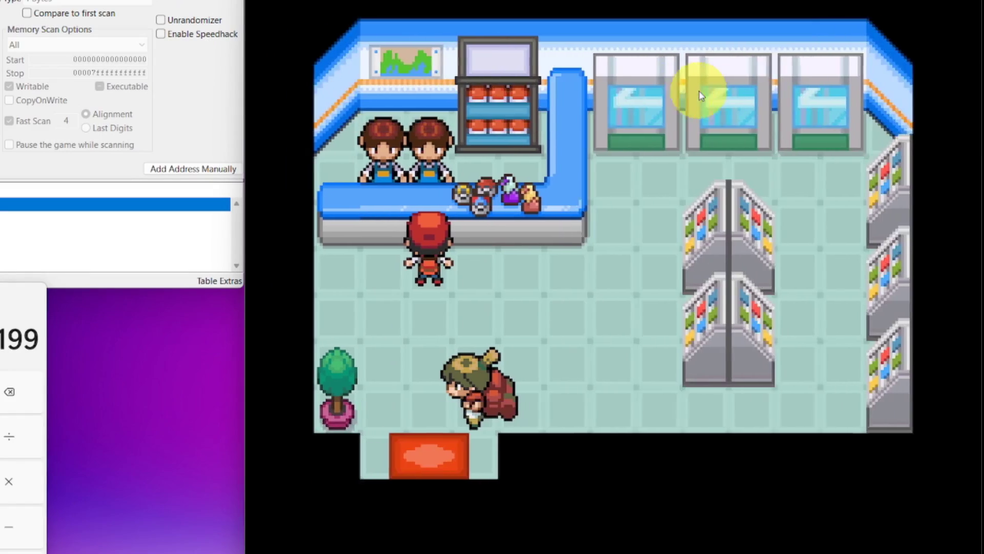
pyautogui.press('z')
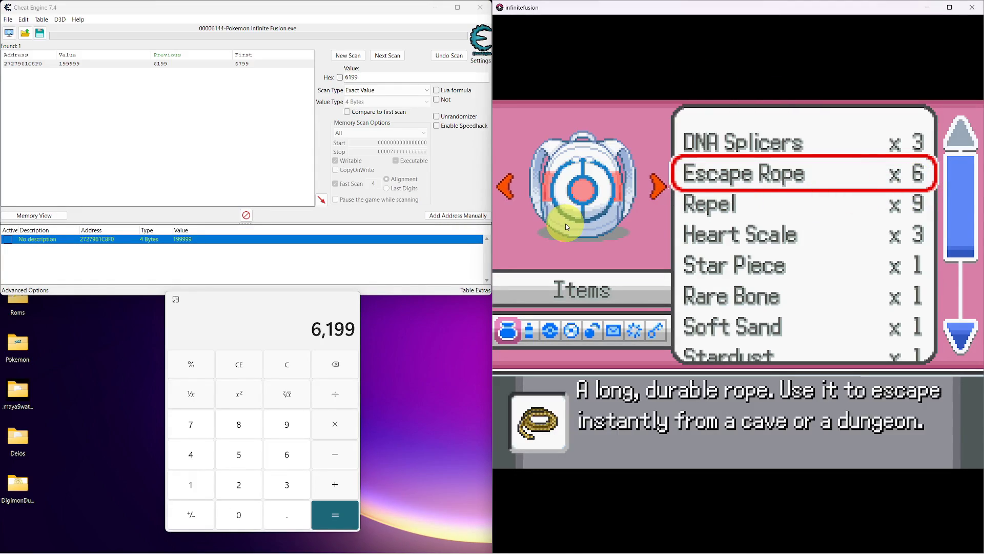
# Clear the calculator and run a new exact-value first scan in Cheat Engine for 13, the encoded Escape Rope quantity
pyautogui.click(292, 368)
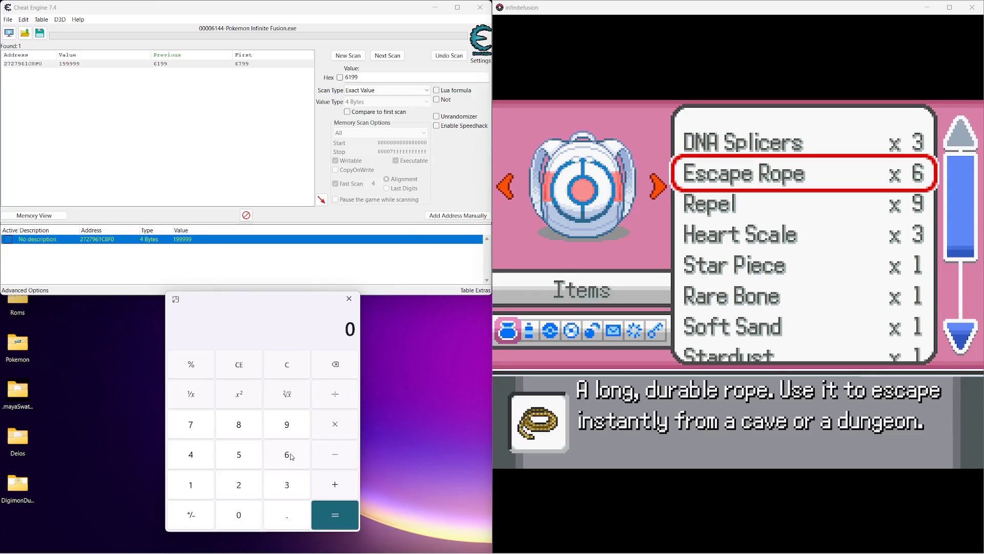
pyautogui.click(373, 78)
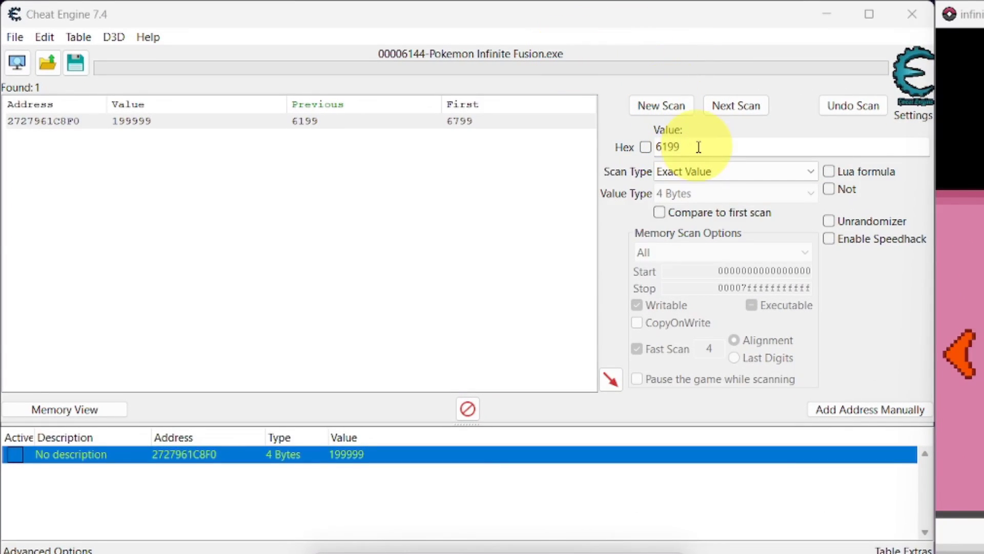
pyautogui.doubleClick(667, 147)
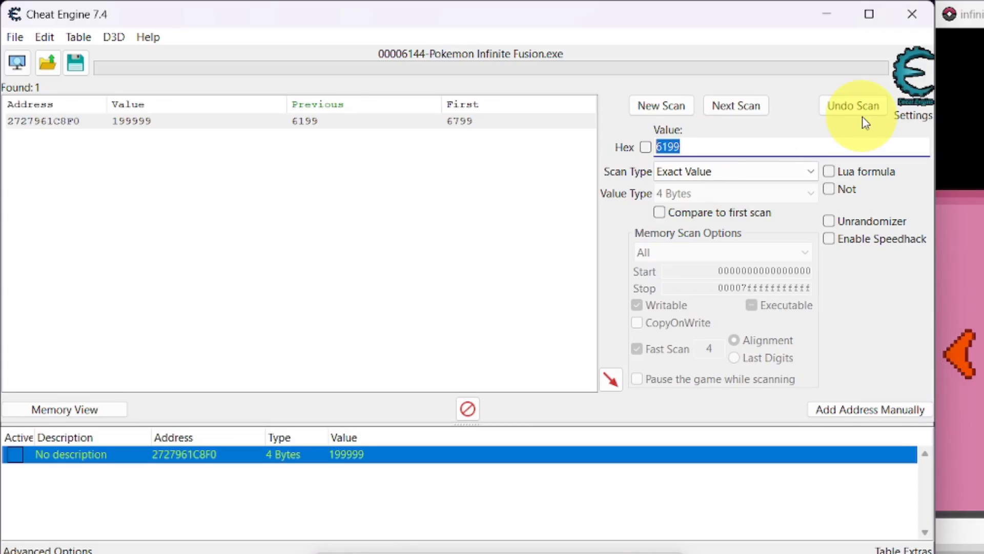
pyautogui.write('13')
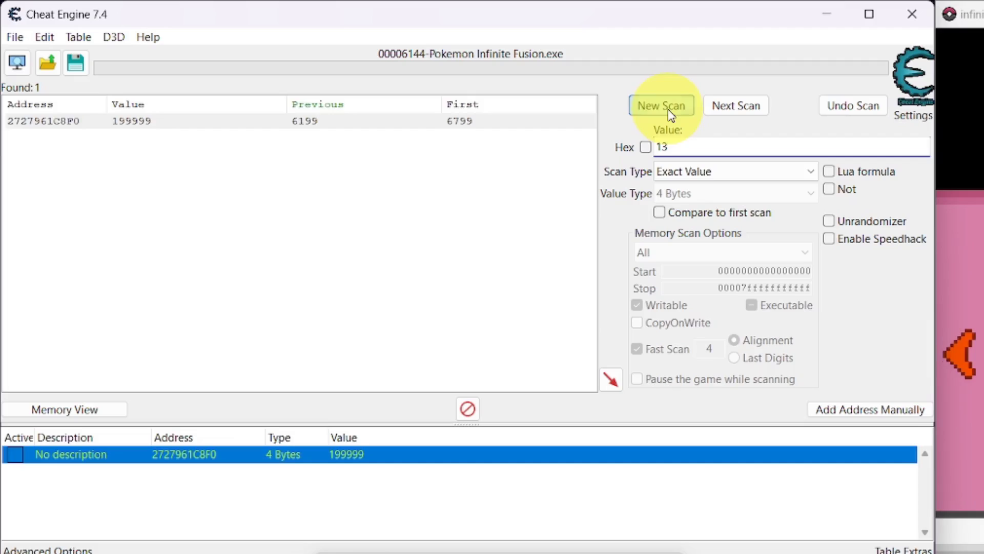
pyautogui.click(664, 106)
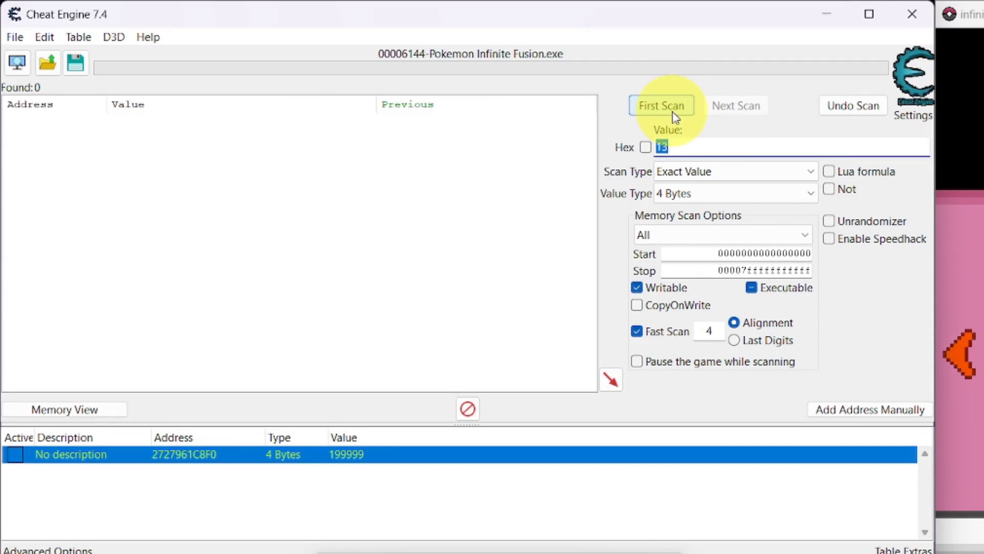
pyautogui.click(679, 109)
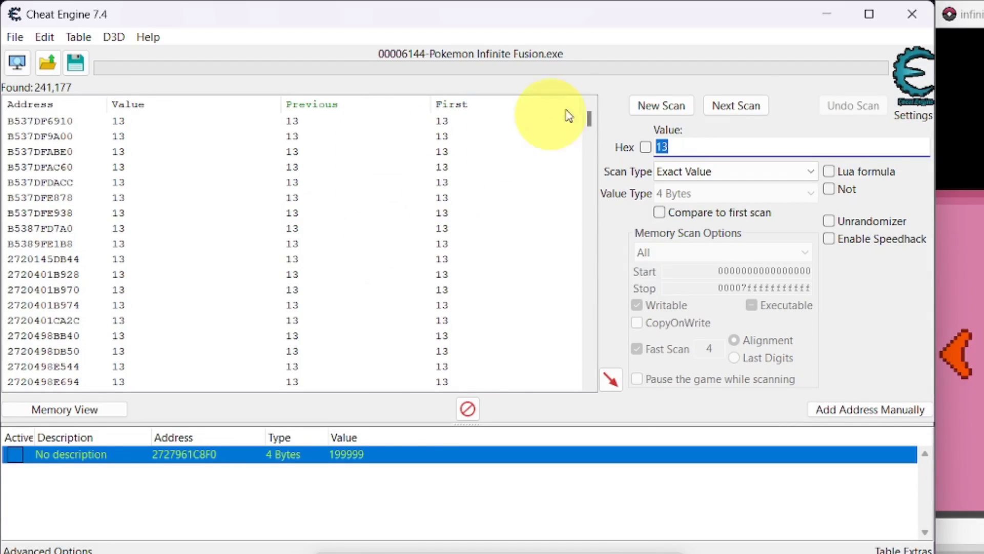
pyautogui.moveTo(589, 114)
pyautogui.mouseDown()
pyautogui.moveTo(587, 355)
pyautogui.moveTo(593, 99)
pyautogui.mouseUp()
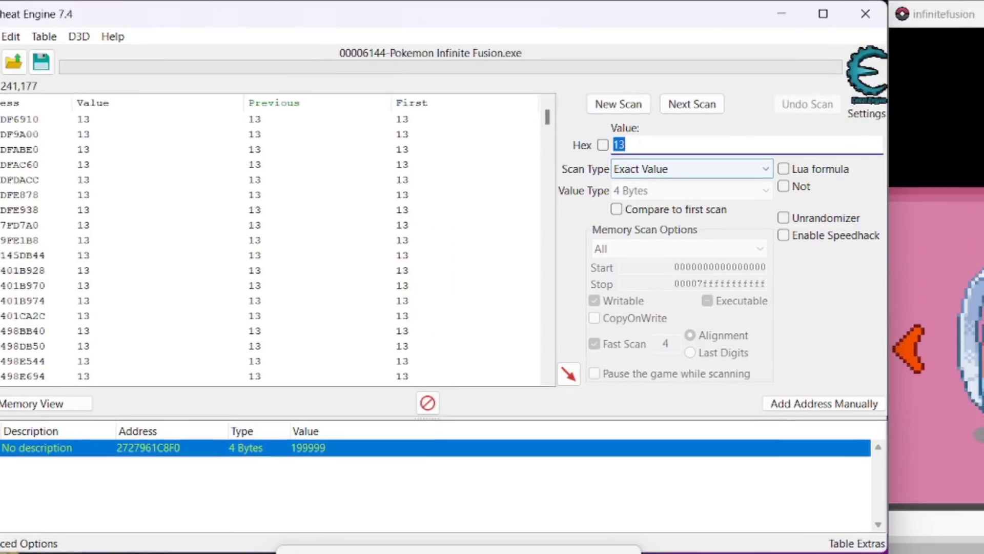
# Switch to the game and give one Escape Rope from the bag to a party Pokemon to change its quantity
pyautogui.click(574, 117)
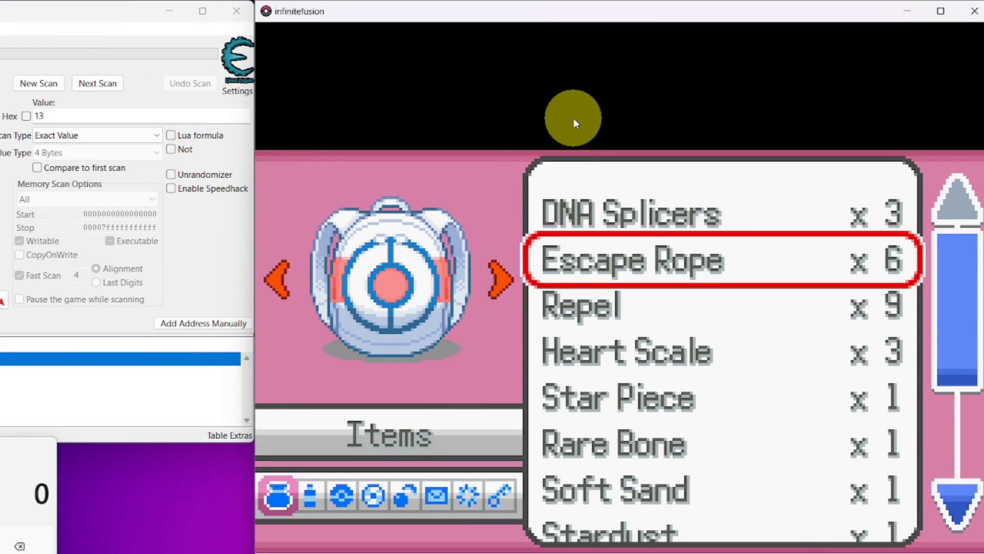
pyautogui.press('Return')
pyautogui.press('Down')
pyautogui.press('Return')
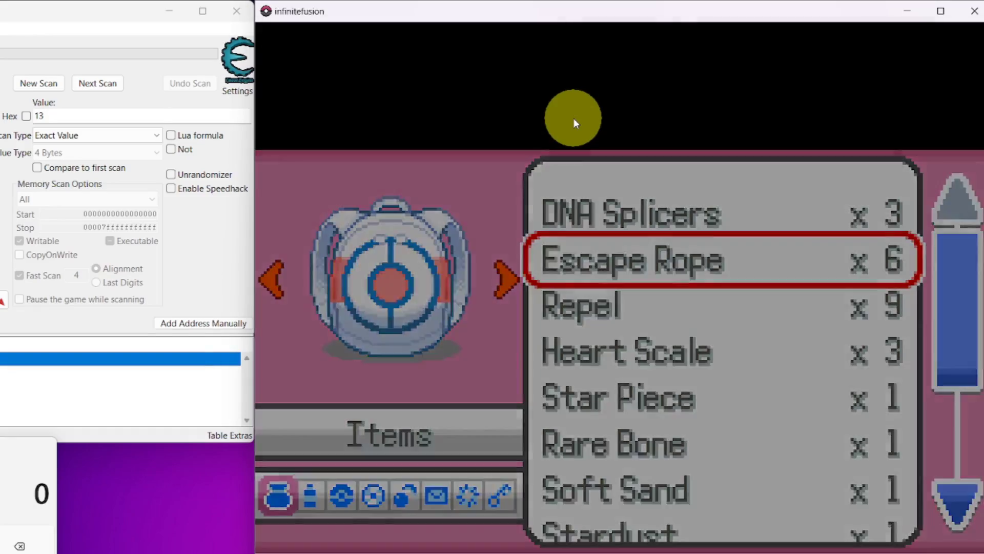
pyautogui.press('Down')
pyautogui.press('Down')
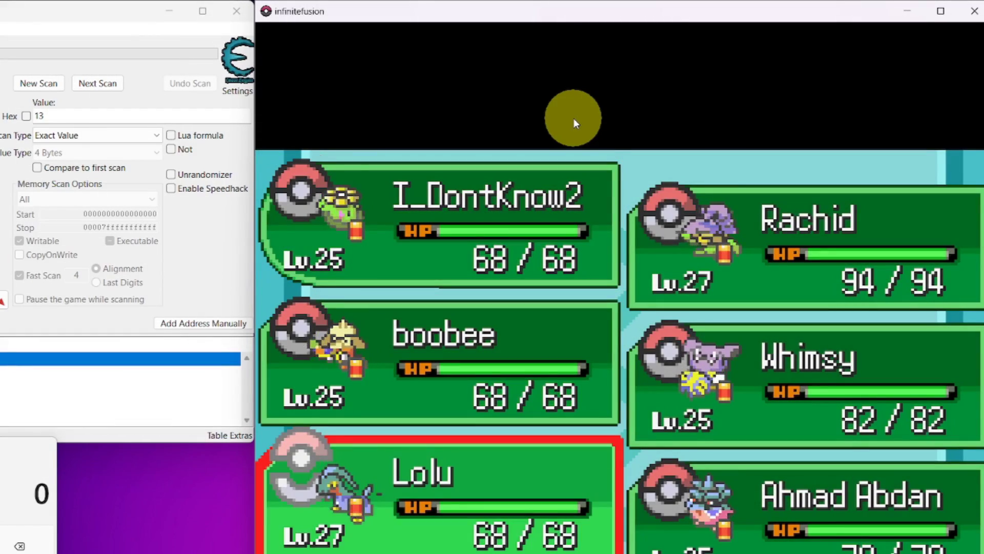
pyautogui.press('Escape')
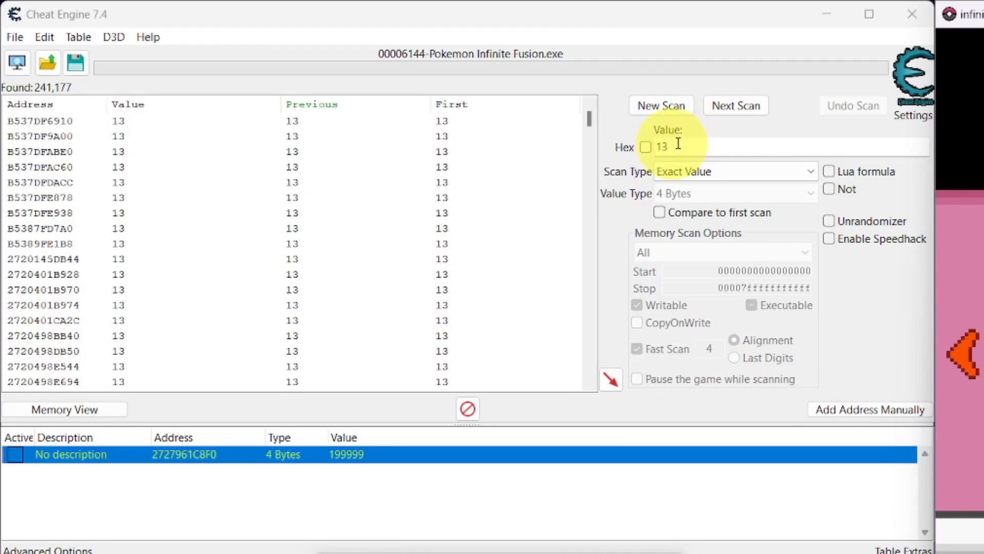
# Switch to Cheat Engine and narrow the found addresses with a next scan for 11
pyautogui.doubleClick(659, 147)
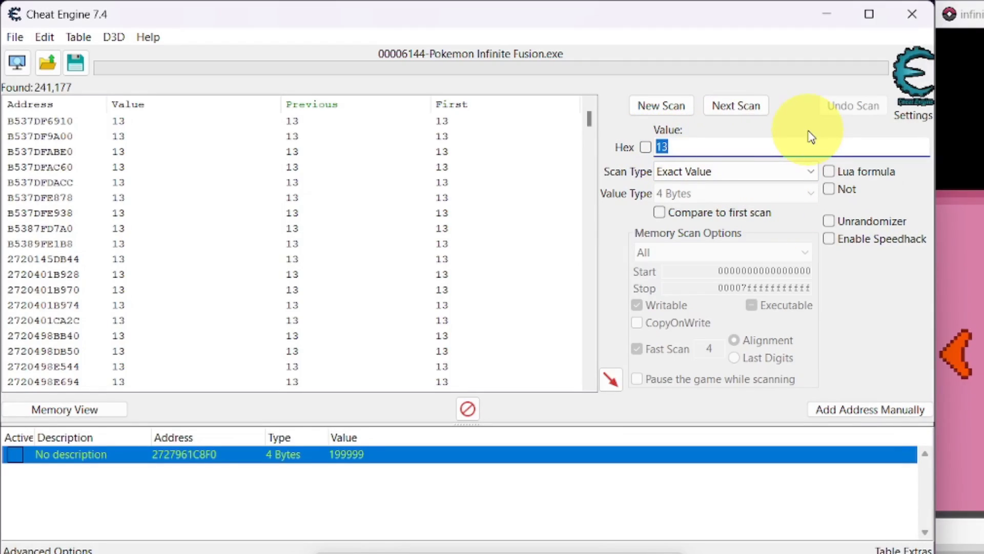
pyautogui.write('11')
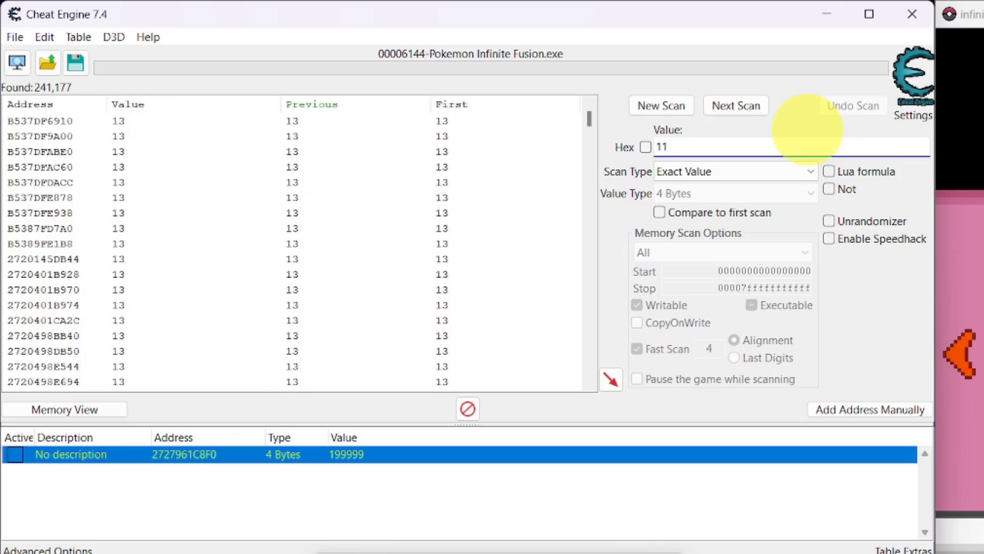
pyautogui.click(739, 108)
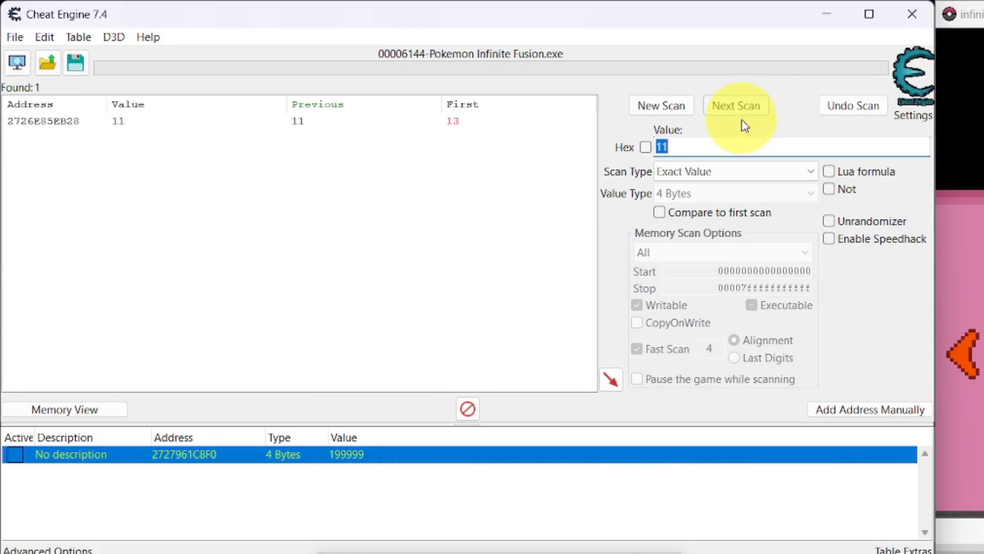
# Add the found quantity address to the address list with the value 151 and refresh the Escape Rope entry in the game's bag
pyautogui.doubleClick(315, 125)
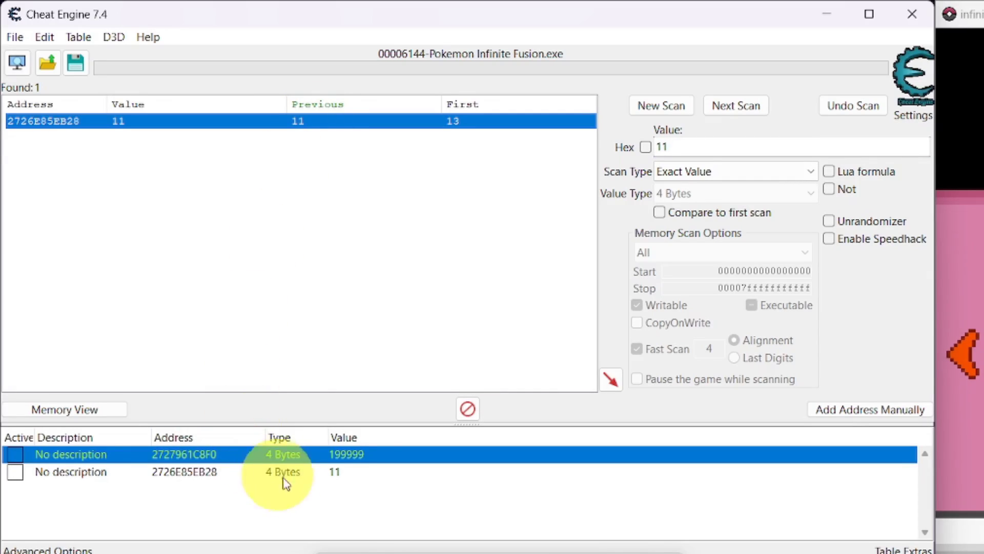
pyautogui.doubleClick(338, 477)
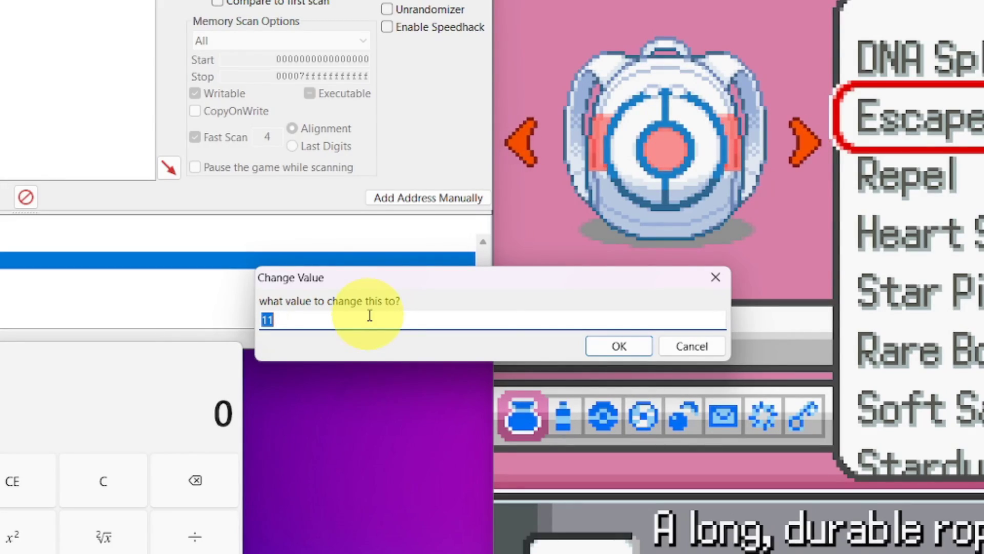
pyautogui.write('151')
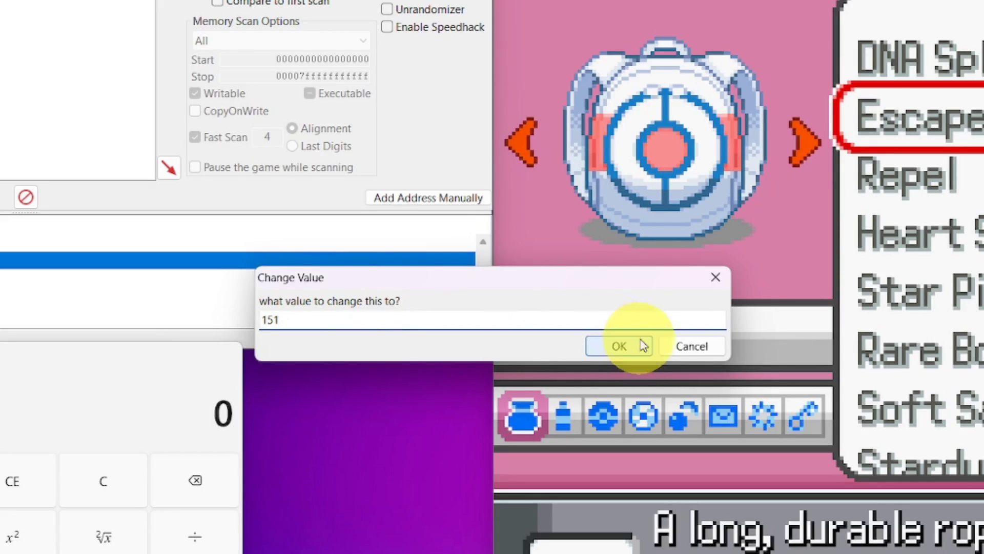
pyautogui.click(622, 342)
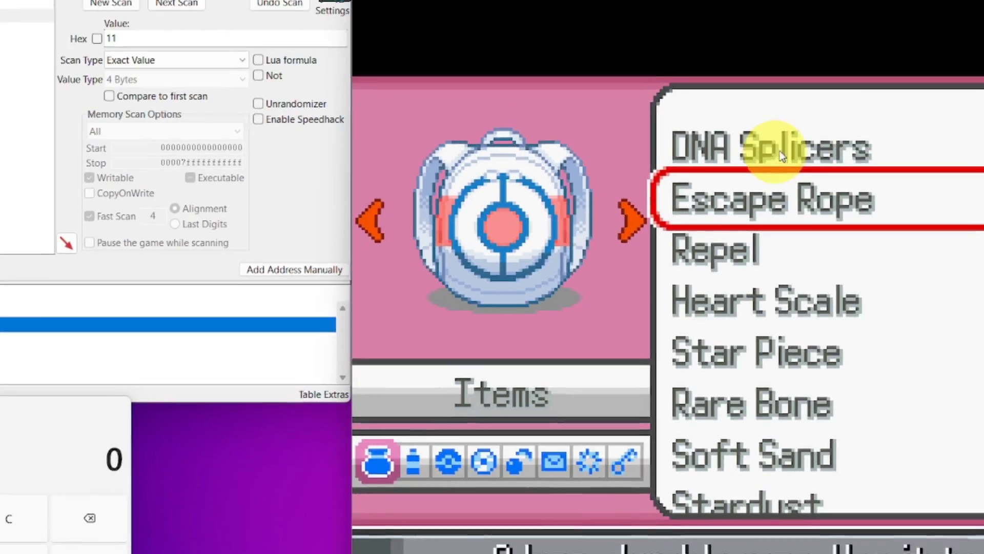
pyautogui.press('Down')
pyautogui.press('Up')
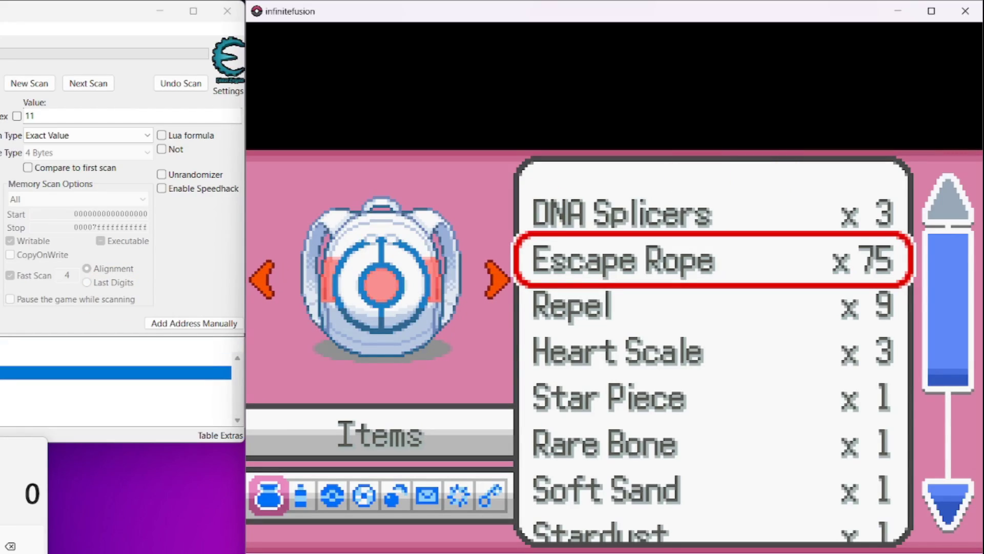
# Change the Escape Rope address's value to 19999 in Cheat Engine and refresh the item's quantity in the game's bag
pyautogui.doubleClick(119, 372)
pyautogui.click(120, 419)
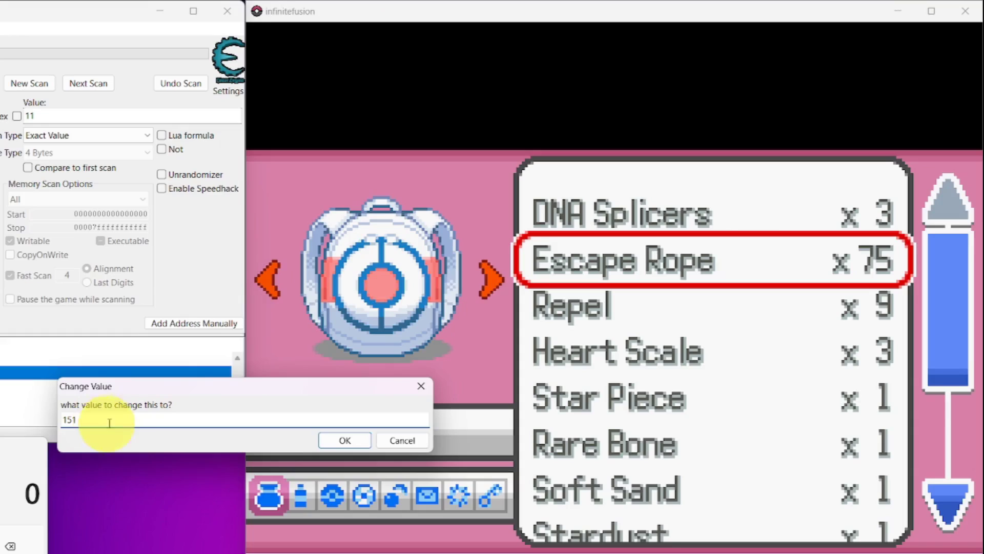
pyautogui.press('BackSpace')
pyautogui.press('BackSpace')
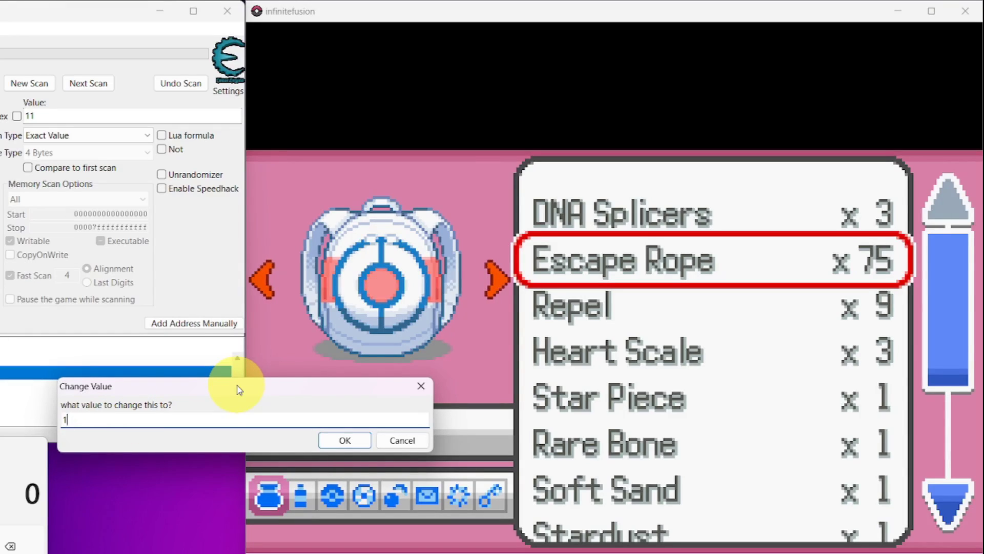
pyautogui.write('9999')
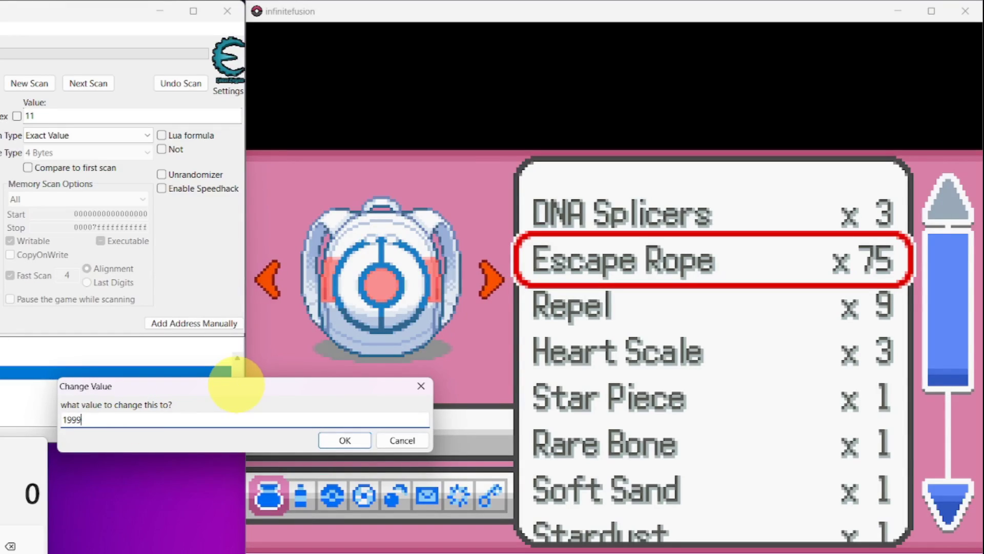
pyautogui.click(343, 439)
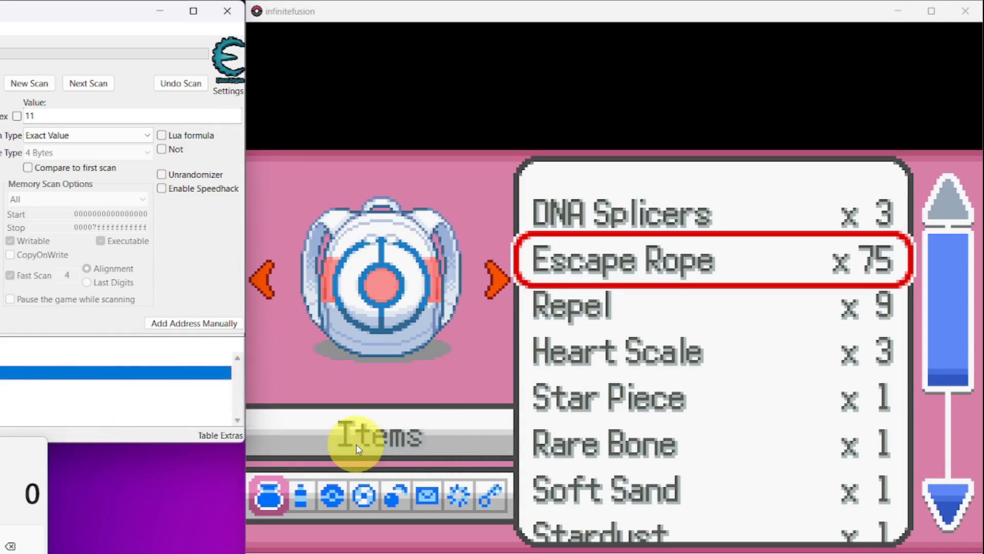
pyautogui.press('Down')
pyautogui.press('Up')
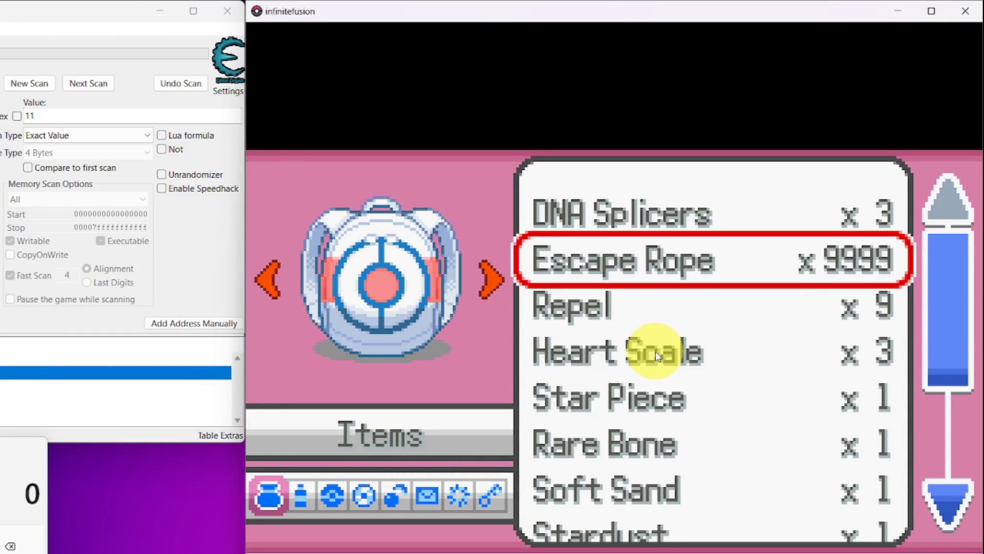